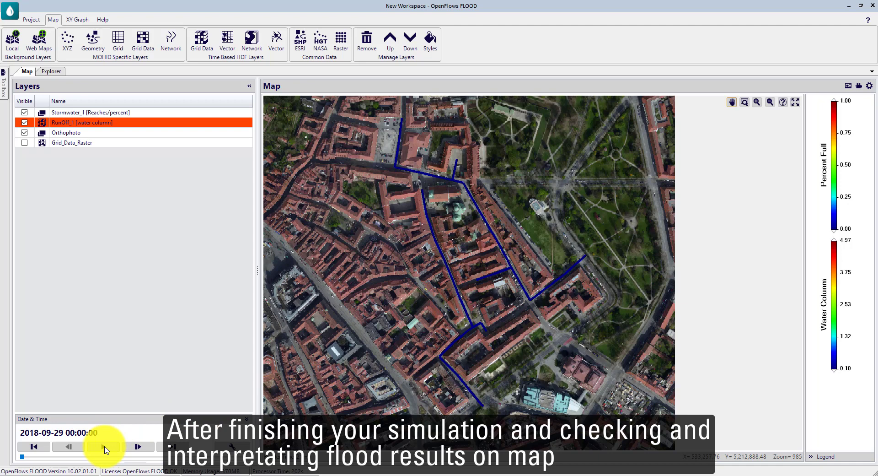
Play the RunOff_1 water column results forward to 00:40:00 over the Graz map
left_click(104, 447)
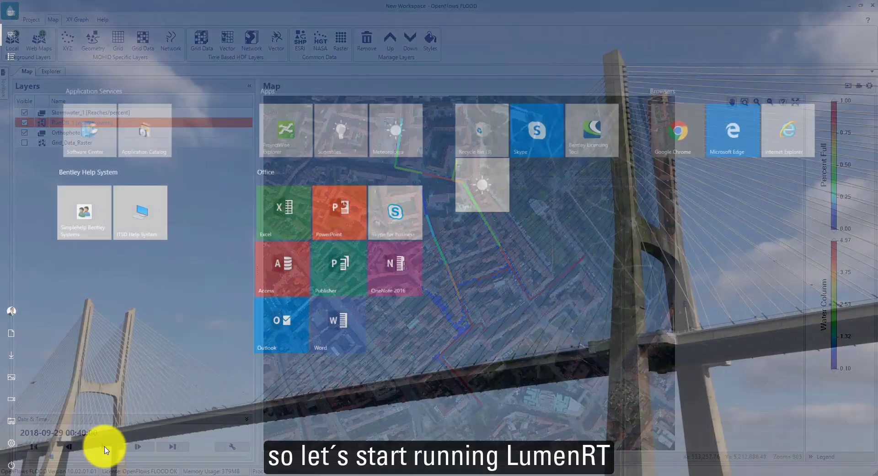
Launch LumenRT CONNECT Edition and start a new '01 Distant Mountains' scene
type("lum")
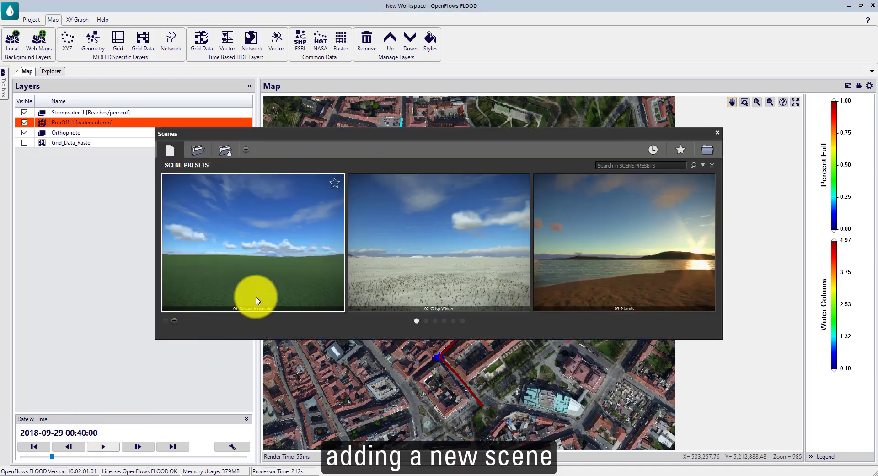
left_click(261, 271)
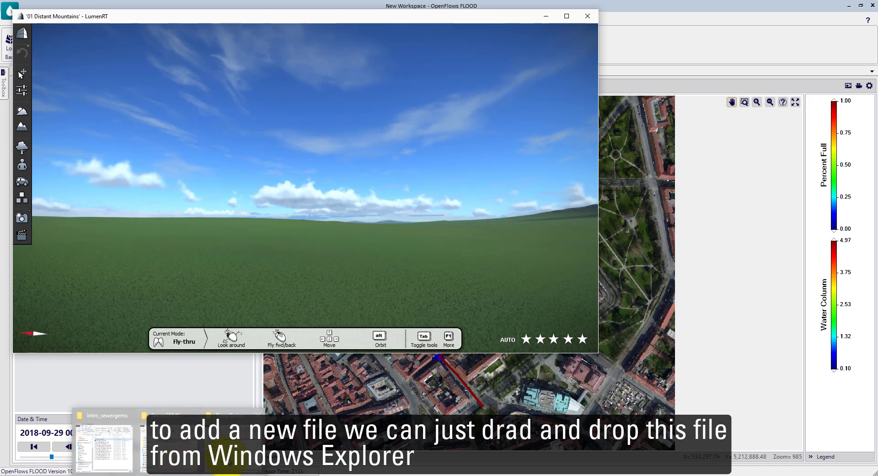
Drag the .3sm mesh from D:\_DEMO\GRAZ\Graz\Graz\Productions\3sm UTM 33N UFS into LumenRT
left_click(238, 441)
left_click(306, 397)
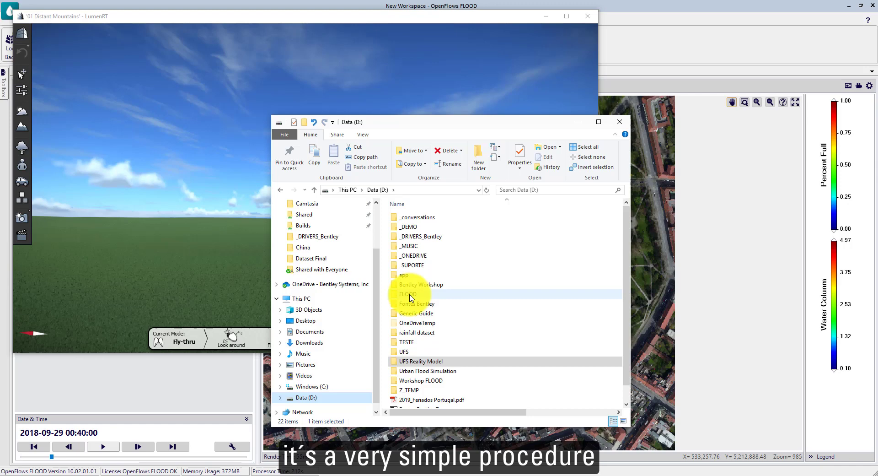
double_click(410, 225)
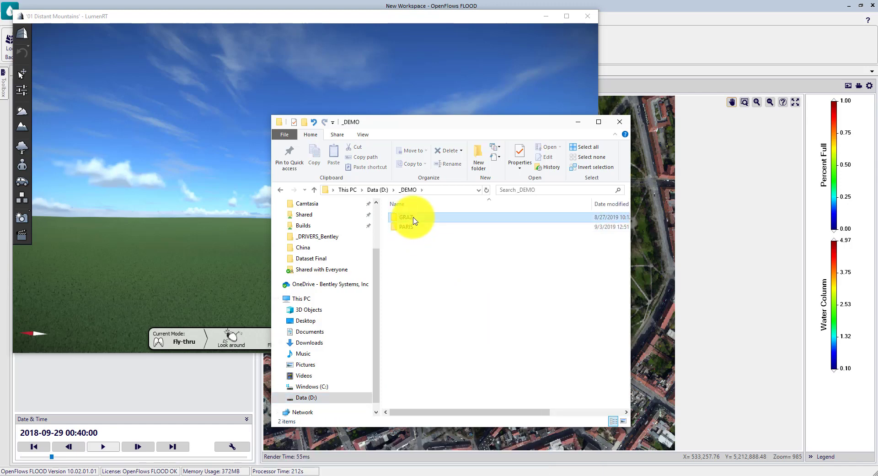
double_click(414, 218)
double_click(414, 218)
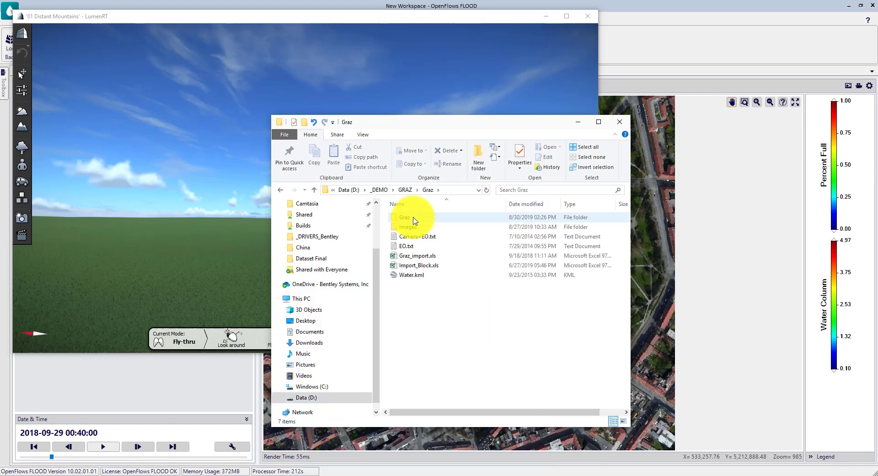
double_click(414, 219)
double_click(414, 221)
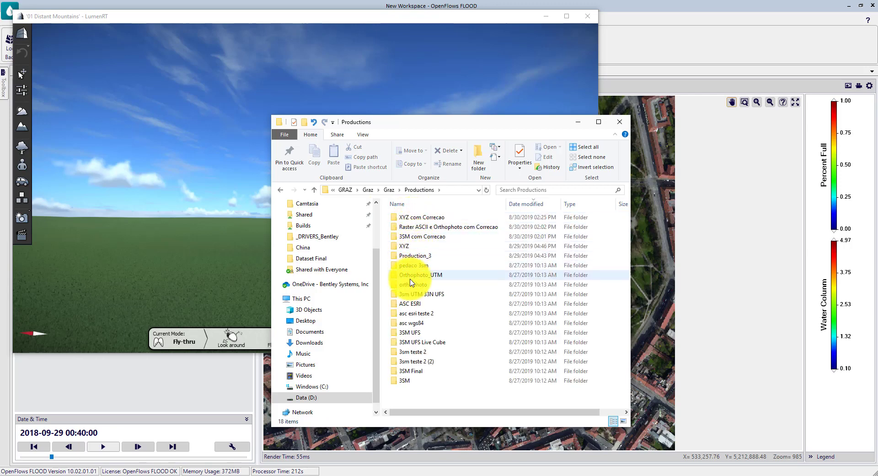
left_click(411, 297)
double_click(410, 298)
left_click_drag(418, 217, 241, 231)
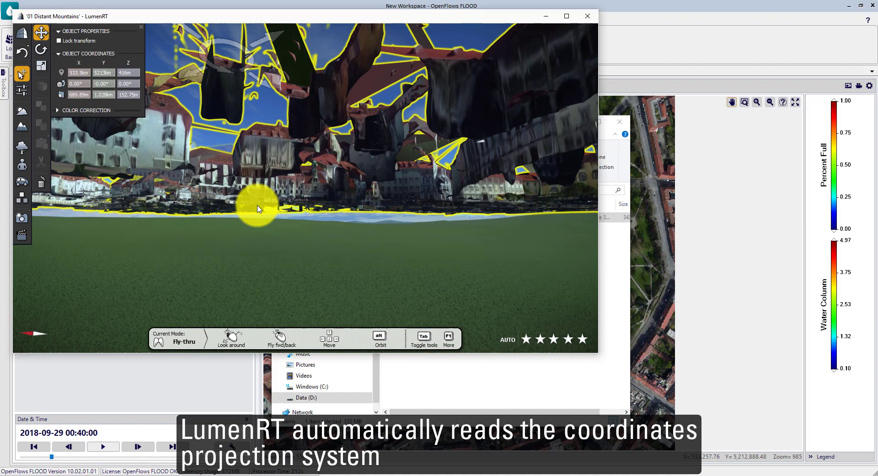
Fly backward and up for an aerial overview of the Graz city mesh
mouse_move(295, 272)
left_mouse_down()
mouse_move(291, 298)
mouse_move(329, 192)
mouse_move(321, 177)
mouse_move(308, 229)
mouse_move(277, 254)
mouse_move(314, 204)
mouse_move(341, 205)
mouse_move(353, 190)
mouse_move(324, 188)
mouse_move(488, 188)
mouse_move(481, 194)
mouse_move(416, 170)
mouse_move(305, 199)
left_mouse_up()
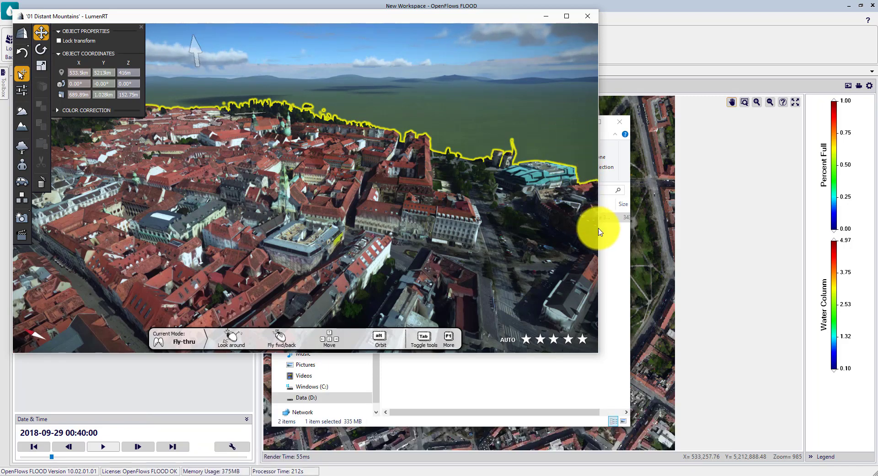
Move File Explorer clear of the scene and open the D:\Z_TEMP folder
left_click(613, 254)
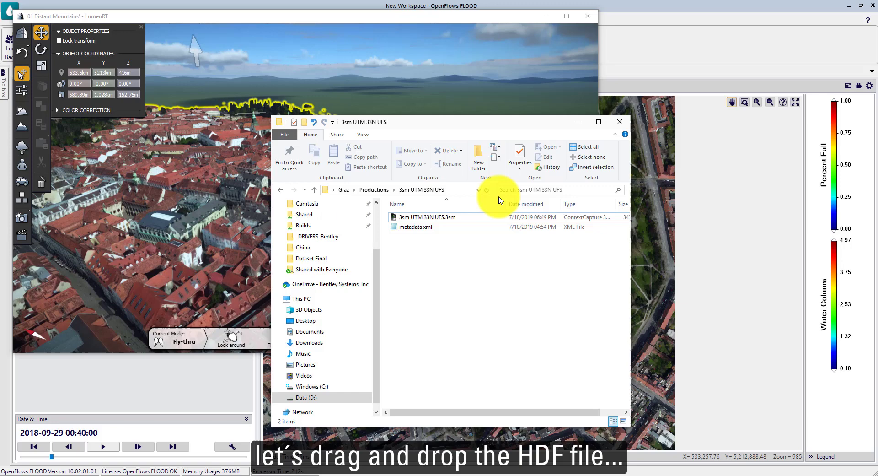
left_click_drag(452, 130, 634, 112)
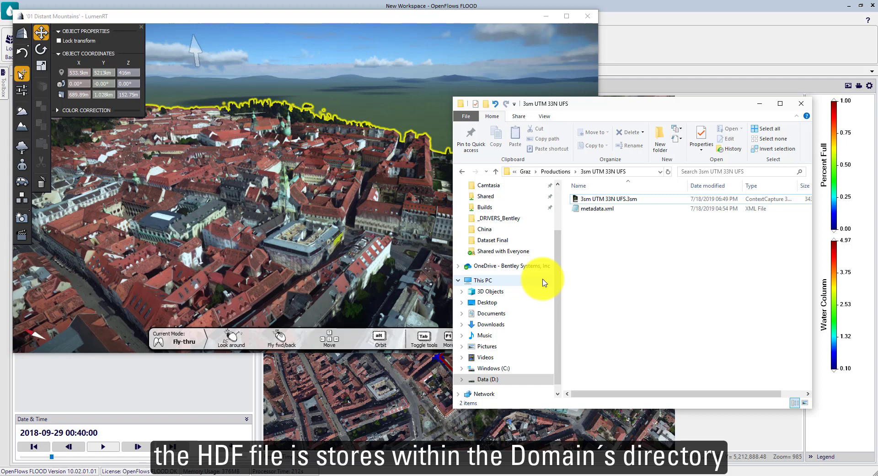
left_click(485, 379)
double_click(592, 372)
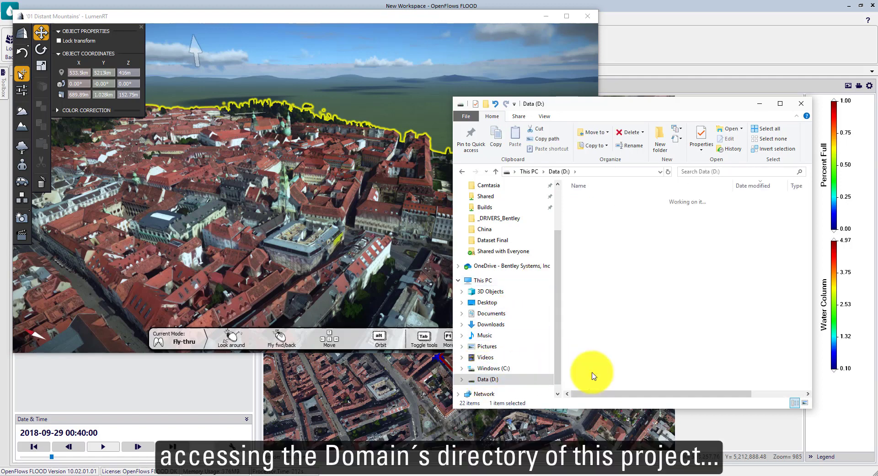
scroll(610, 338, "down", 5)
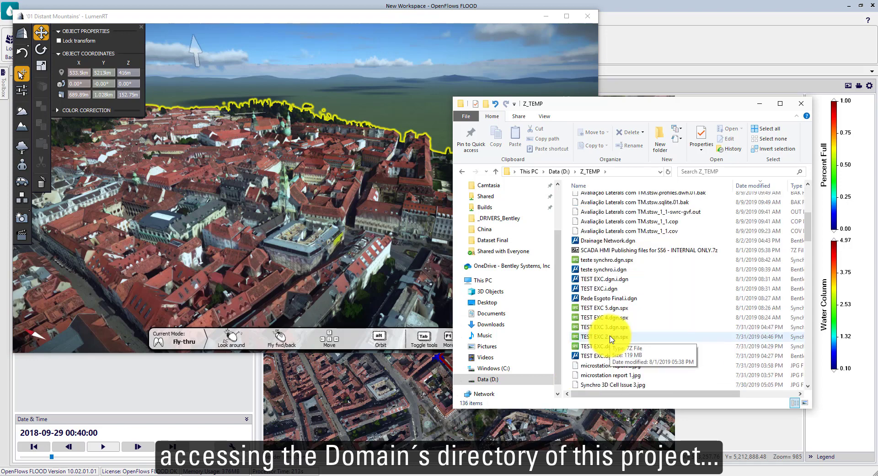
scroll(600, 337, "down", 3)
scroll(613, 320, "down", 1)
Open Intro\sewergems\res and select the RunOff_1.hdf5 results file
left_click(622, 298)
double_click(621, 298)
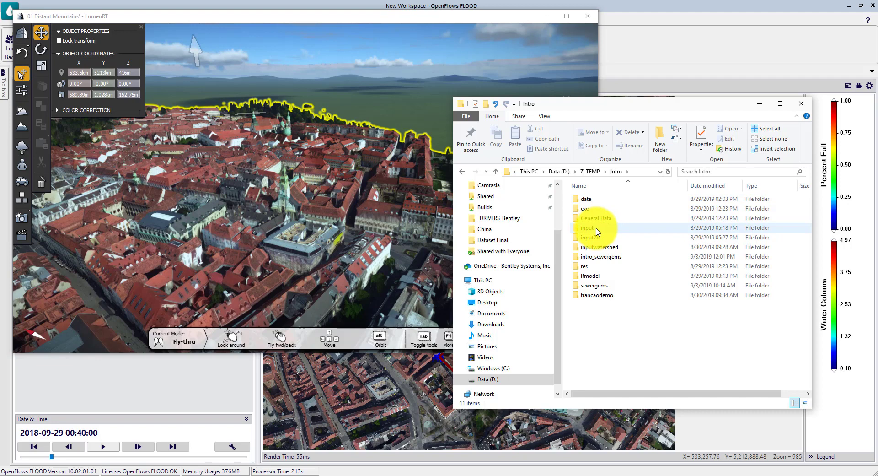
double_click(596, 286)
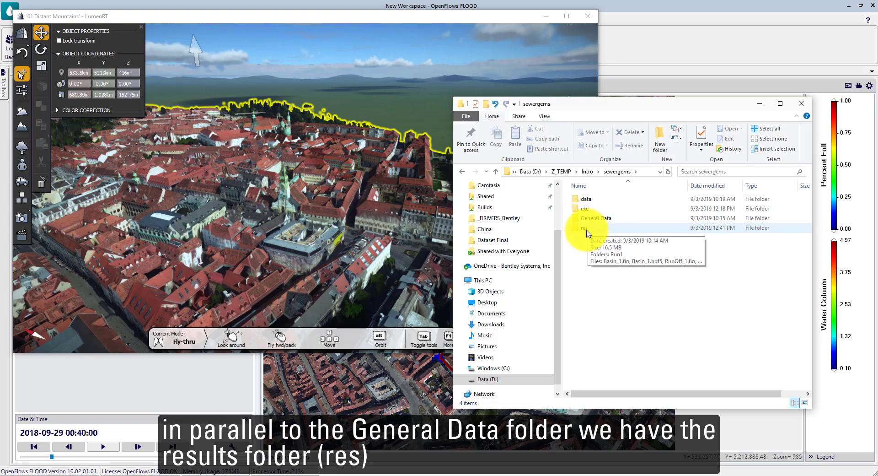
double_click(587, 229)
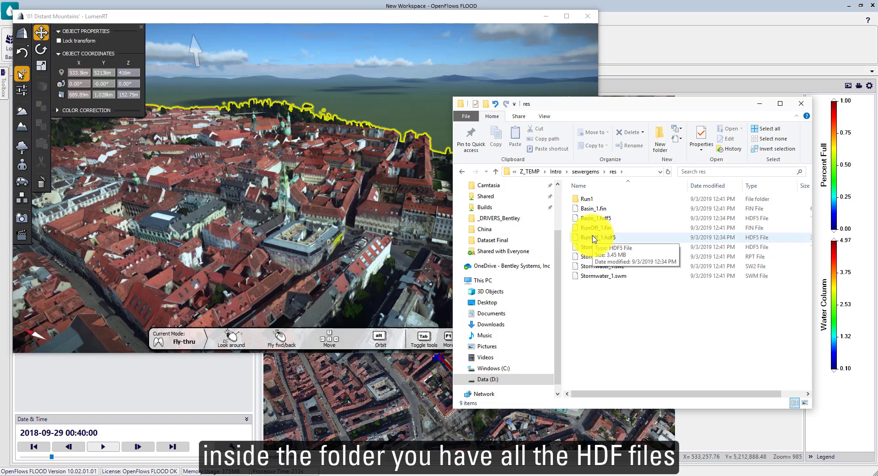
left_click(592, 237)
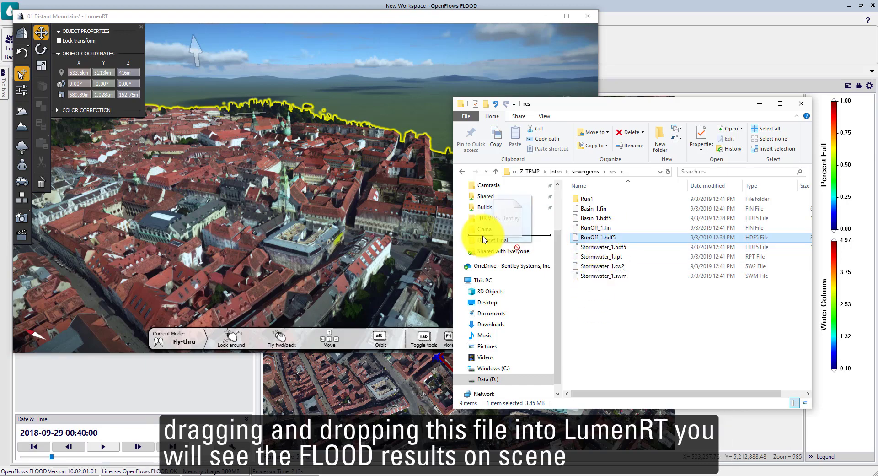
Drop RunOff_1.hdf5 into LumenRT and place the shrunken window beside the FLOOD layers
left_click_drag(600, 239, 369, 219)
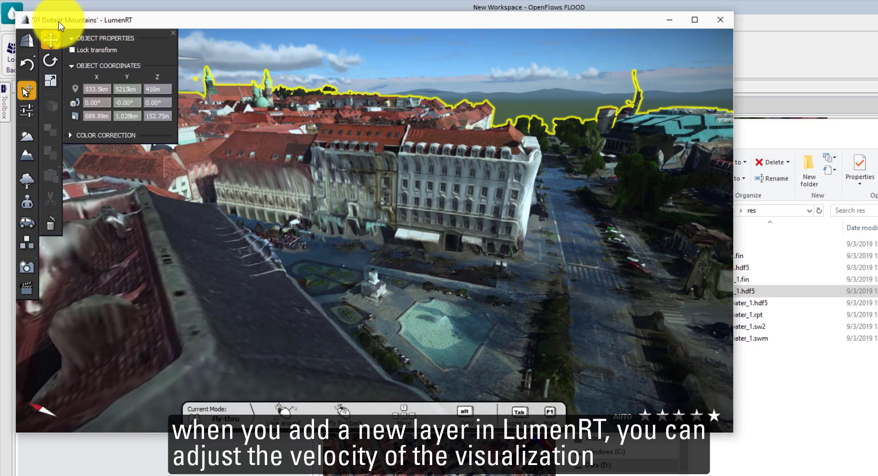
left_click_drag(45, 11, 108, 23)
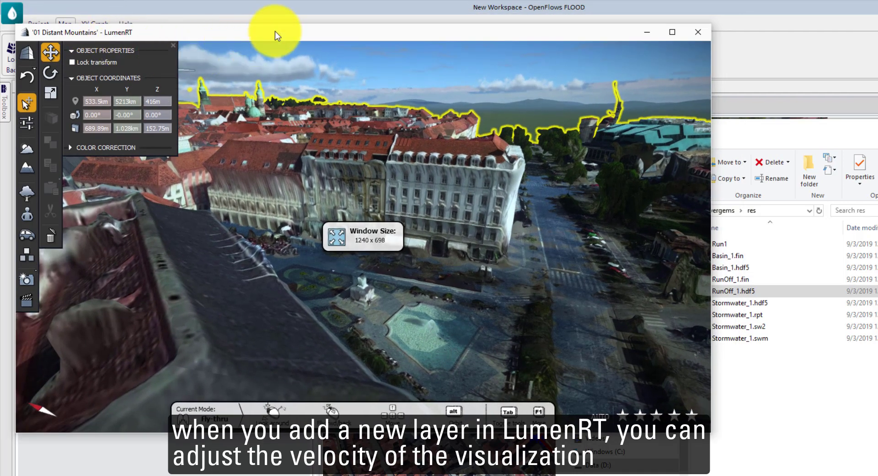
left_click_drag(275, 31, 366, 45)
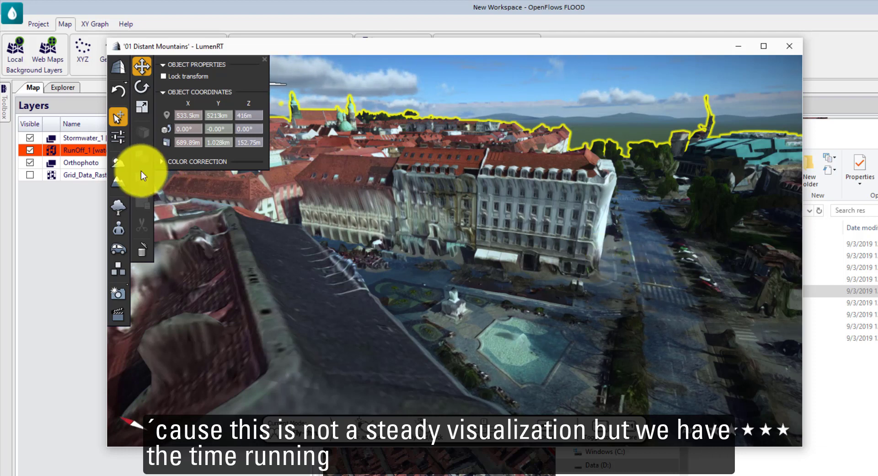
left_click(117, 134)
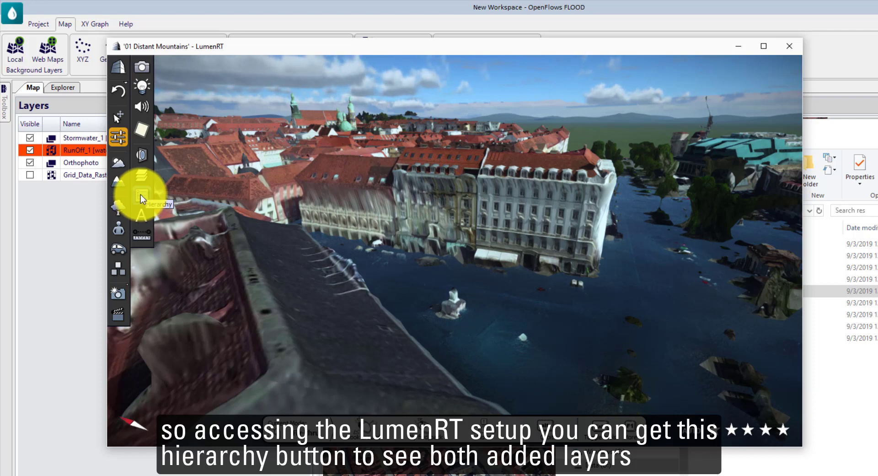
Open the RunOff layer's Object Properties and Animation panel from the scene Hierarchy
left_click(142, 198)
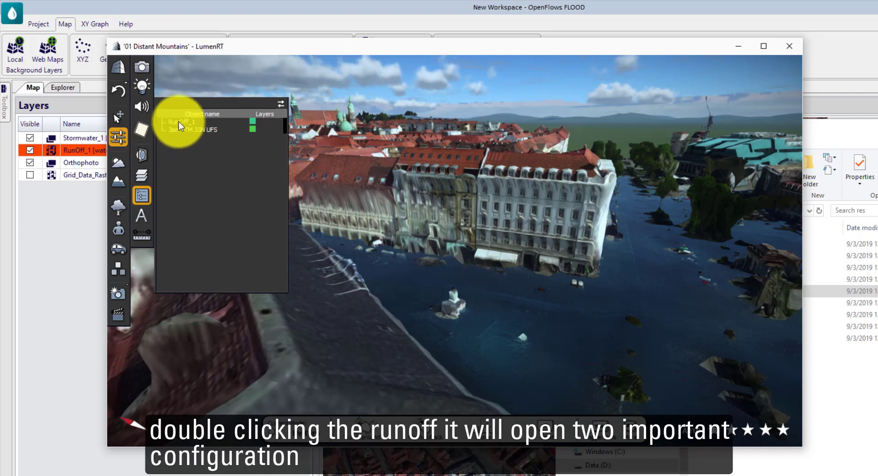
double_click(178, 121)
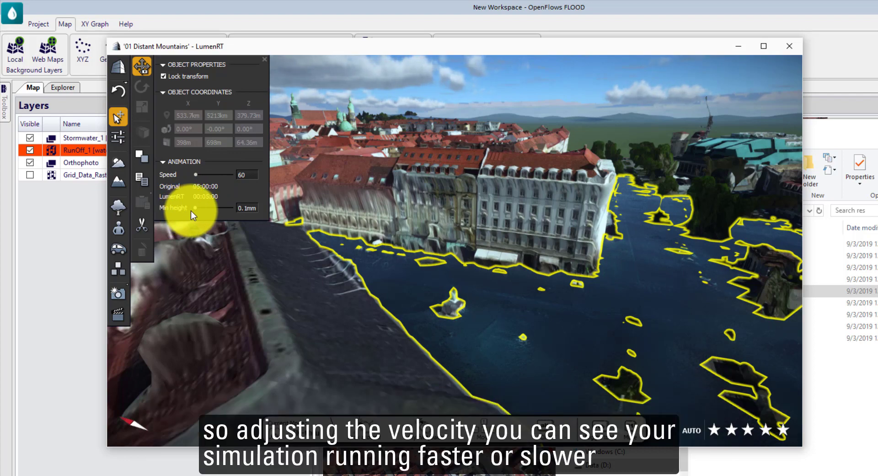
Raise the RunOff animation Speed slider from 60 to 642
left_click_drag(196, 175, 202, 175)
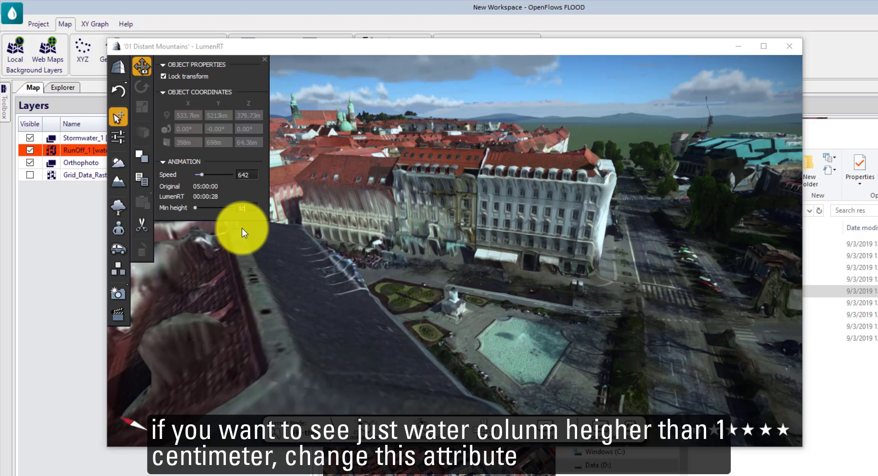
Set the RunOff Min height to 1 cm
key("Return")
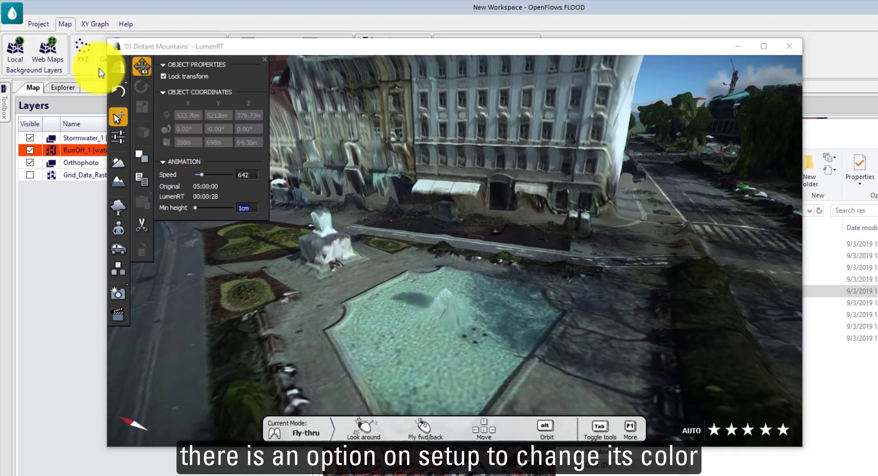
Recolour RunOff_1's MOHID1 layer to a darker, desaturated greyish water tone
left_click(118, 138)
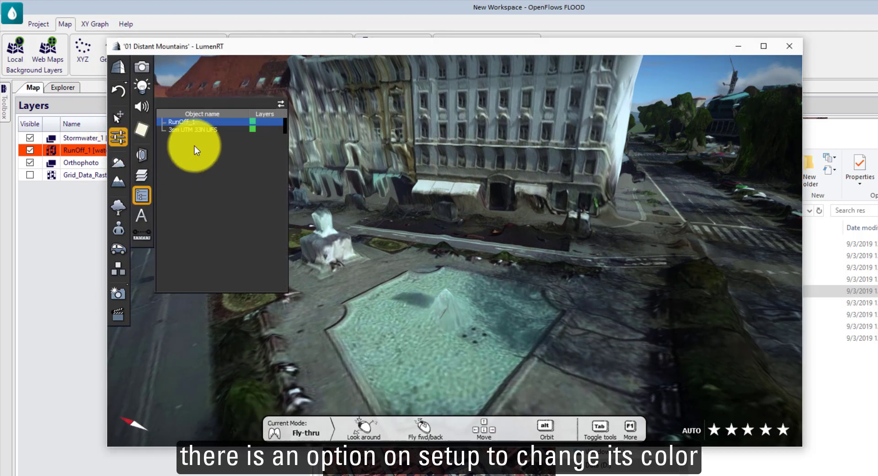
left_click(252, 122)
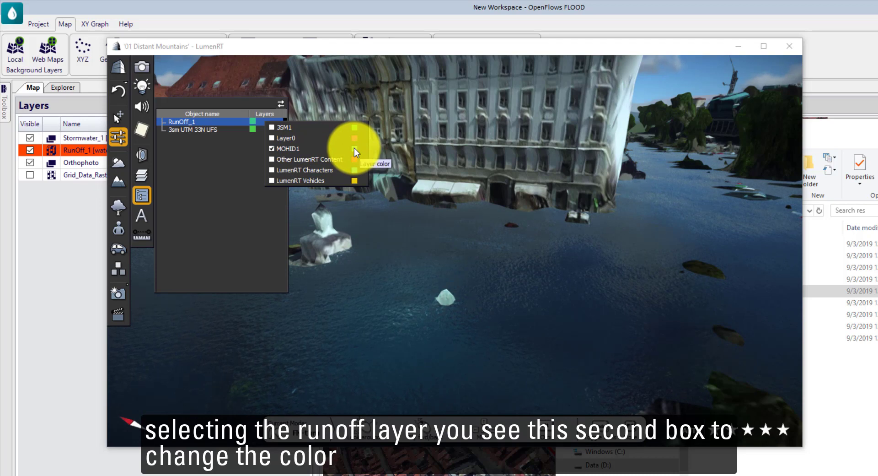
left_click(355, 149)
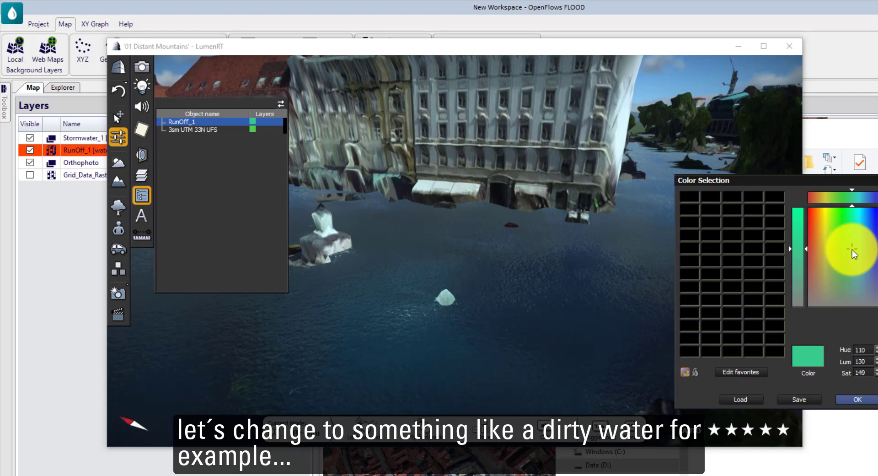
left_click_drag(853, 253, 875, 288)
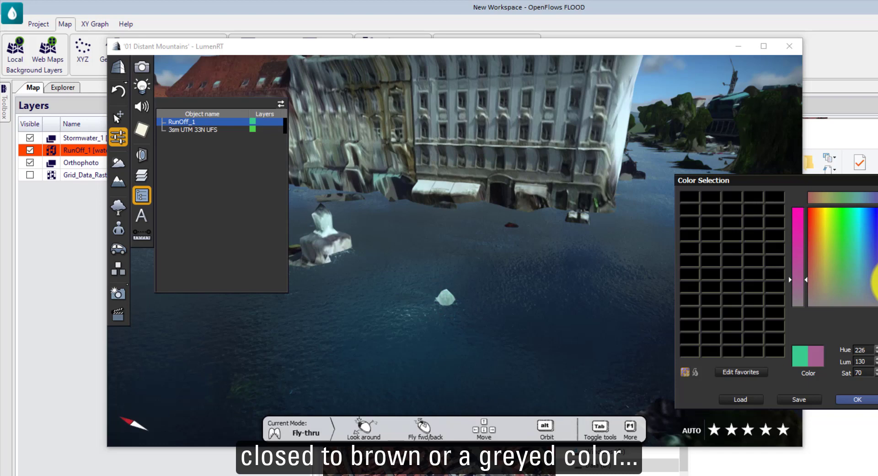
left_click_drag(875, 288, 876, 281)
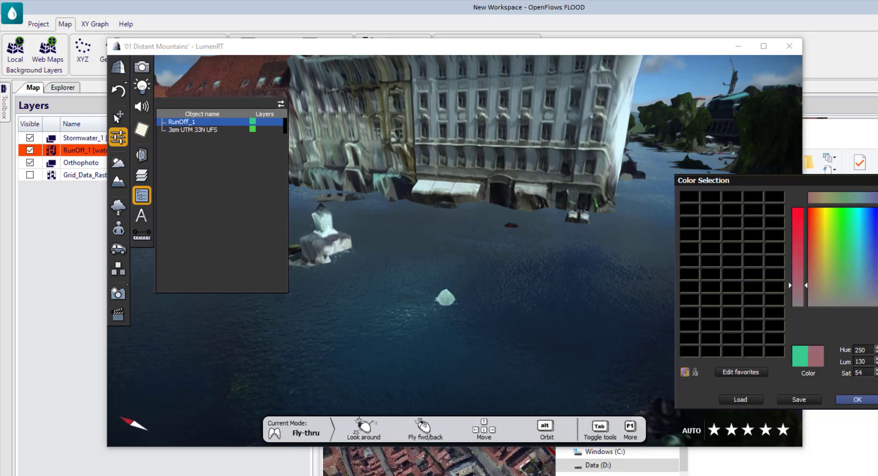
left_click_drag(875, 281, 876, 283)
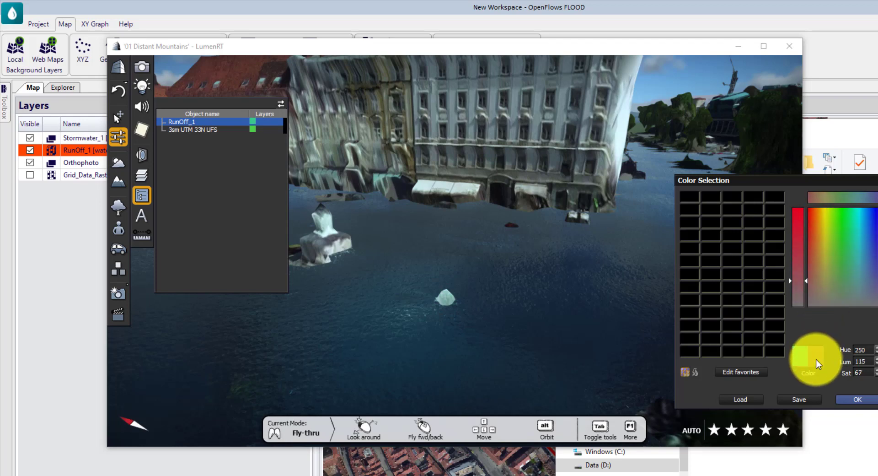
left_click(855, 399)
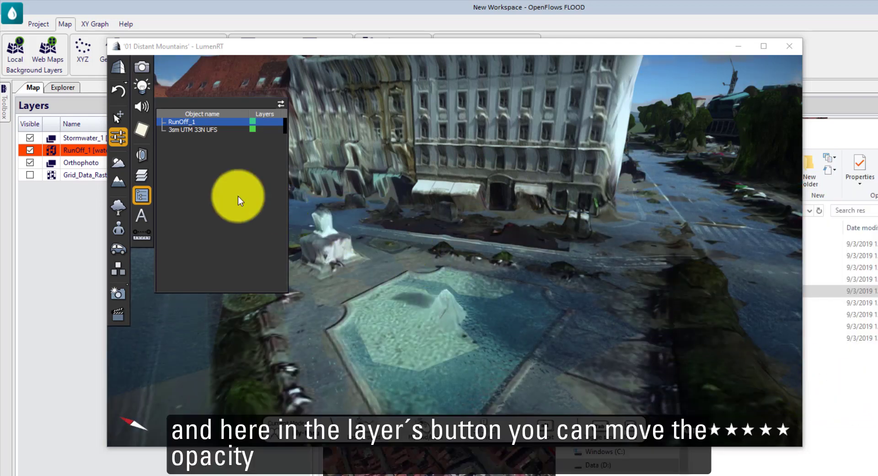
Adjust the MOHID1 runoff layer's opacity slider in the Layers list to make the water murky
left_click(142, 176)
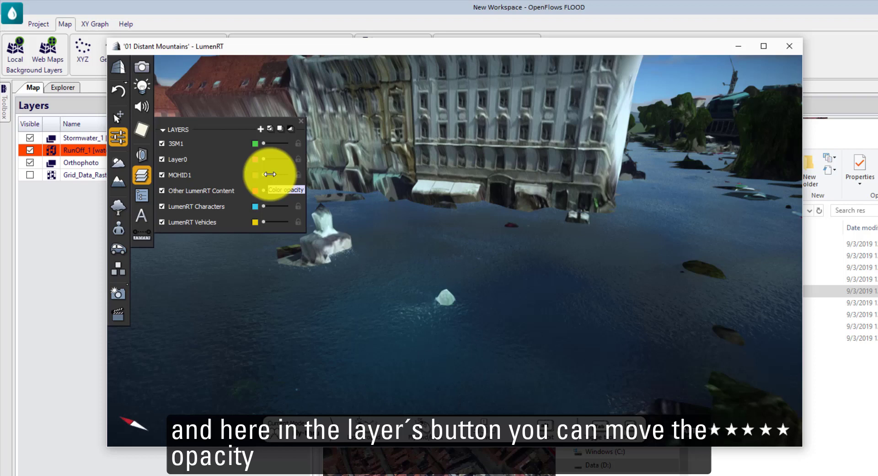
mouse_move(270, 173)
left_mouse_down()
mouse_move(292, 175)
mouse_move(279, 175)
left_mouse_up()
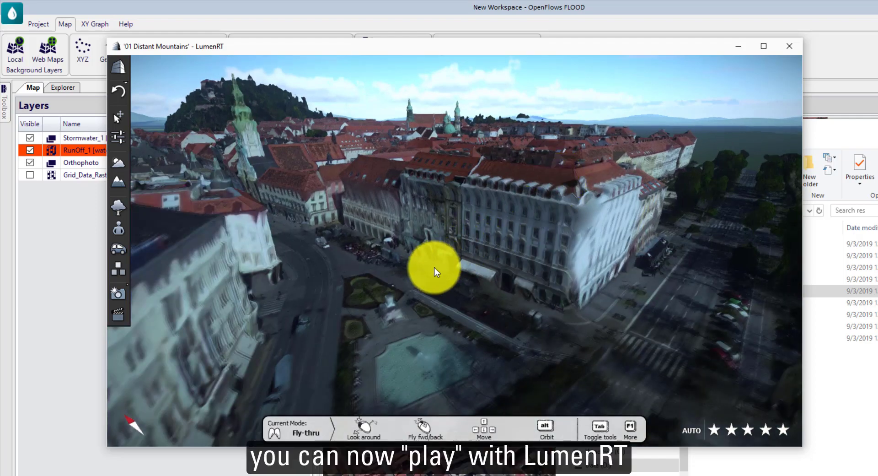
Fly the view back to a wide aerial shot of the flooded Graz square
mouse_move(435, 271)
left_mouse_down()
mouse_move(455, 295)
mouse_move(686, 294)
mouse_move(657, 278)
left_mouse_up()
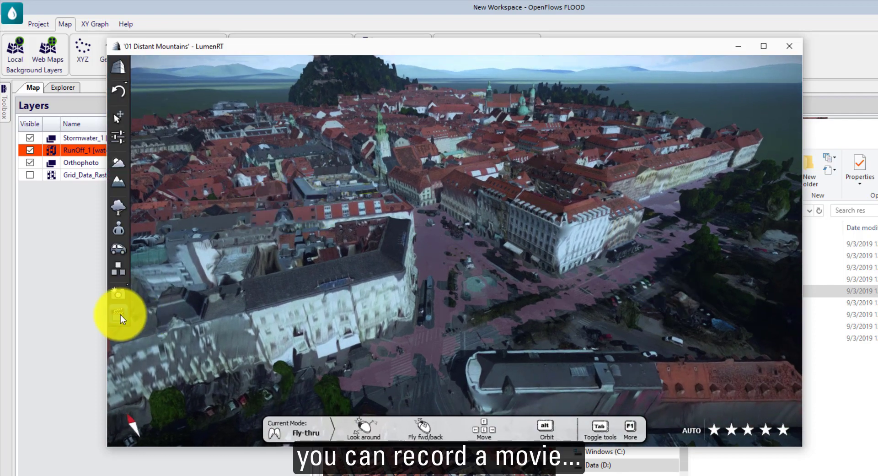
Show the scene file tools: New, Open, Save and LiveCube
left_click(118, 67)
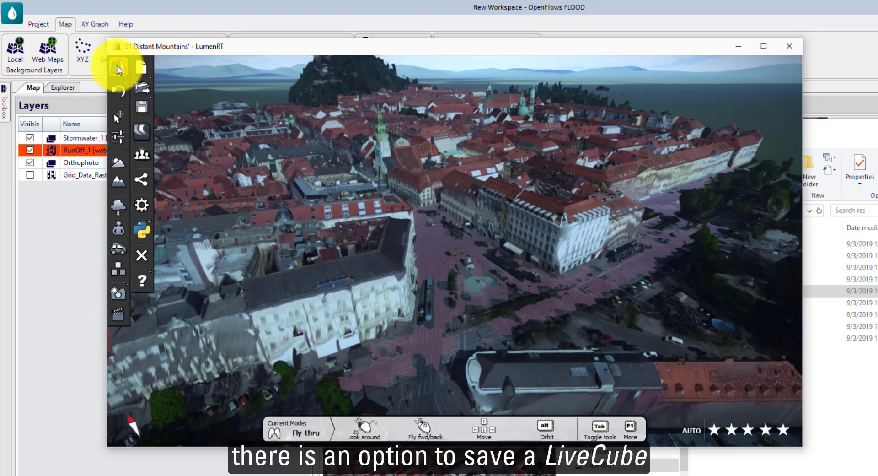